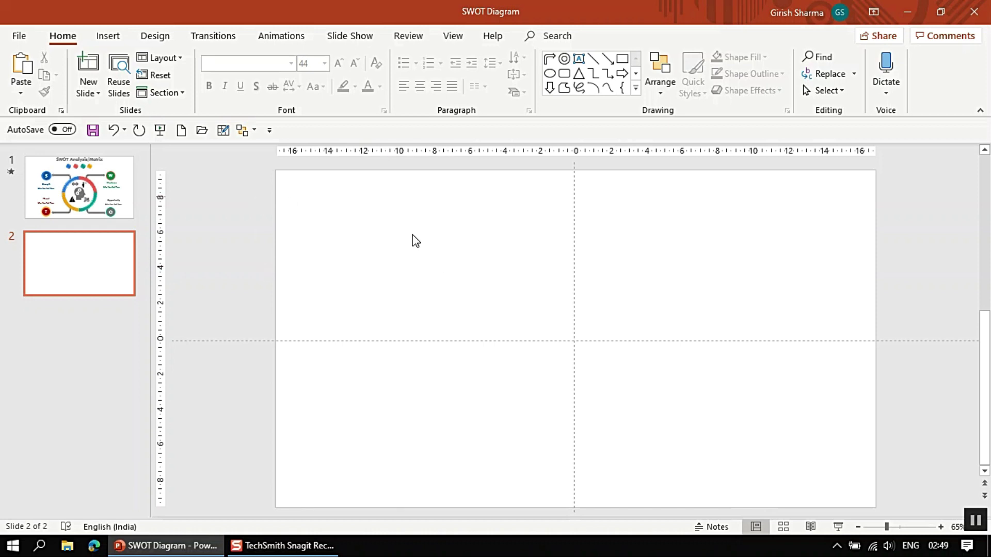
# Step: Draw a blue Circle: Hollow ring on slide 2 and drag its handle to thin the band
pyautogui.click(108, 35)
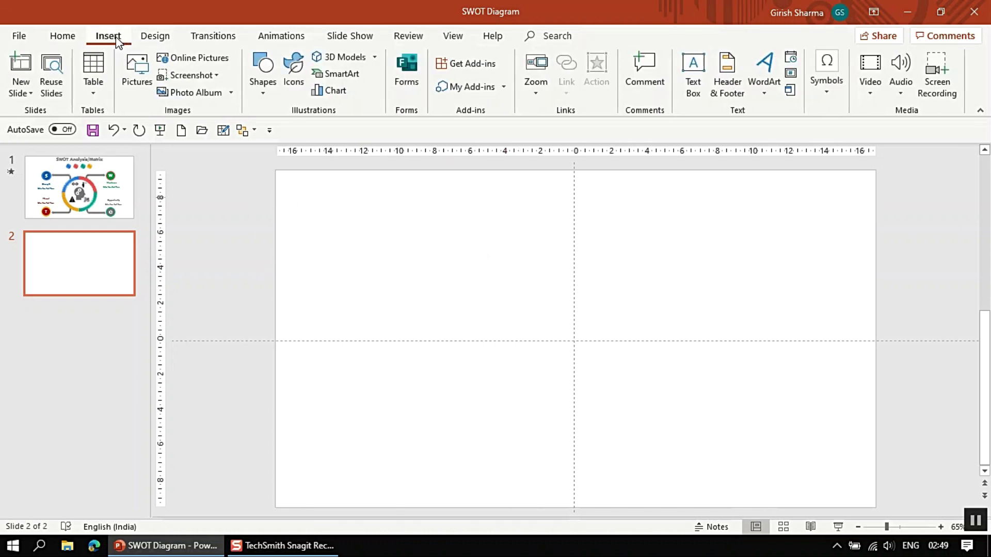
pyautogui.click(263, 94)
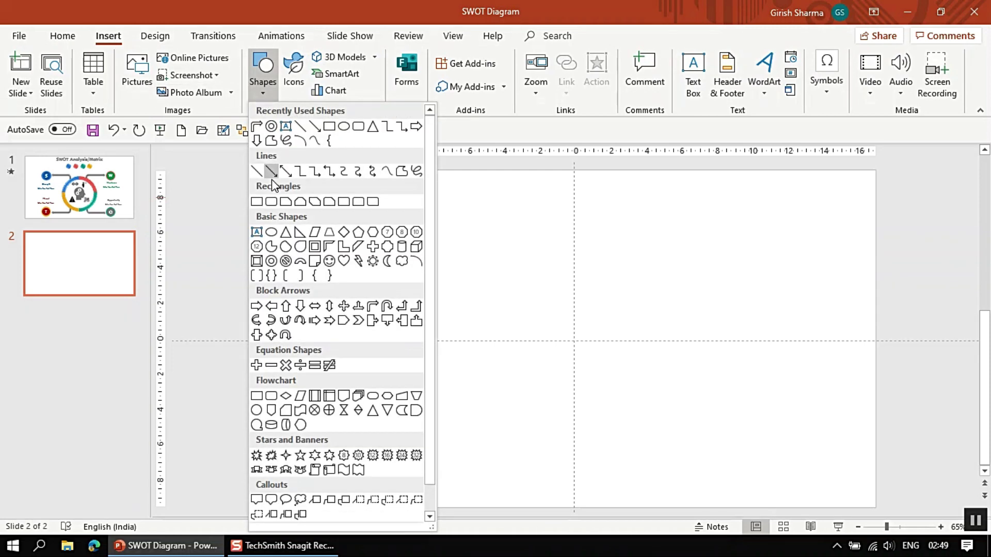
pyautogui.click(271, 262)
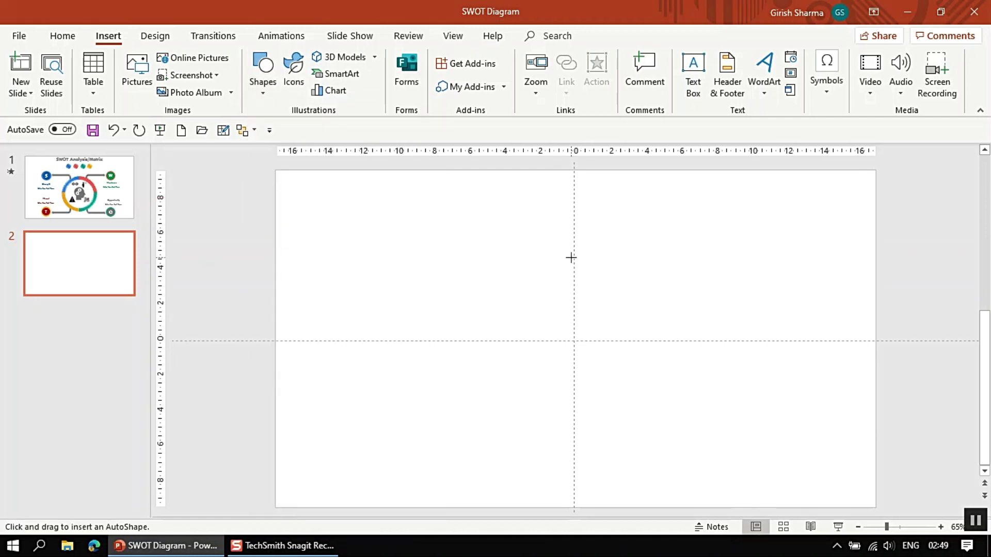
pyautogui.moveTo(518, 253); pyautogui.dragTo(627, 346)
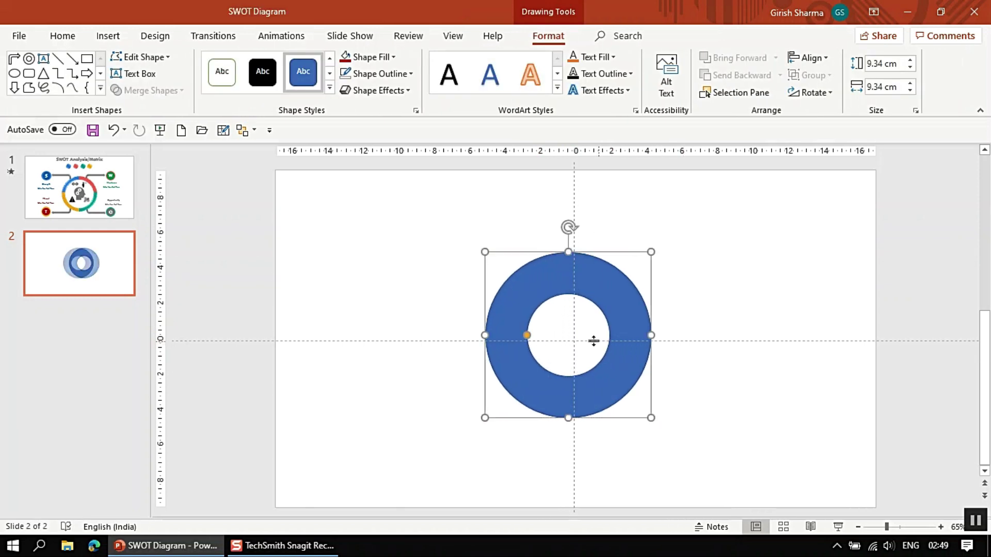
pyautogui.moveTo(527, 335); pyautogui.dragTo(505, 338)
pyautogui.click(730, 288)
# Step: Move the 9.34 cm ring onto the slide's centre guides
pyautogui.click(614, 280)
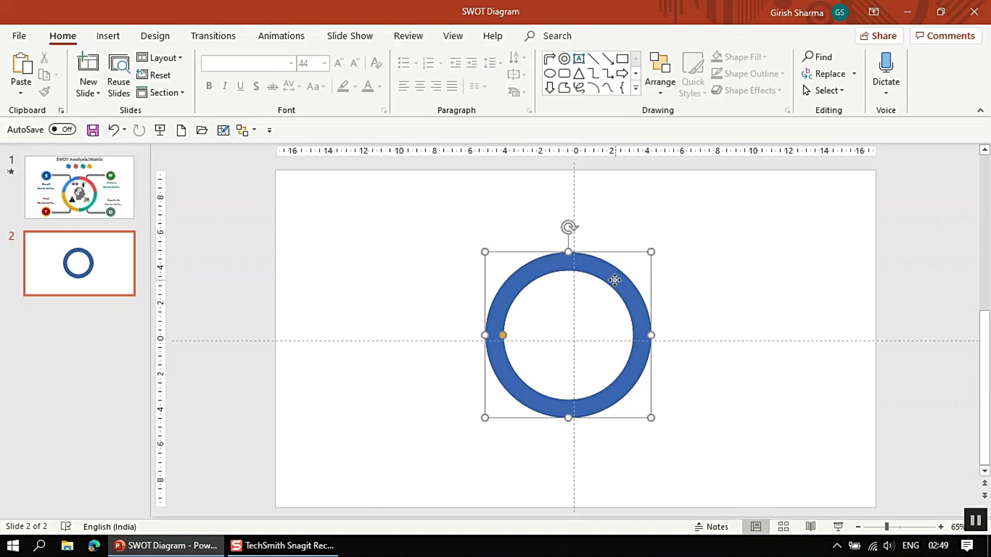
pyautogui.moveTo(614, 280); pyautogui.dragTo(620, 283)
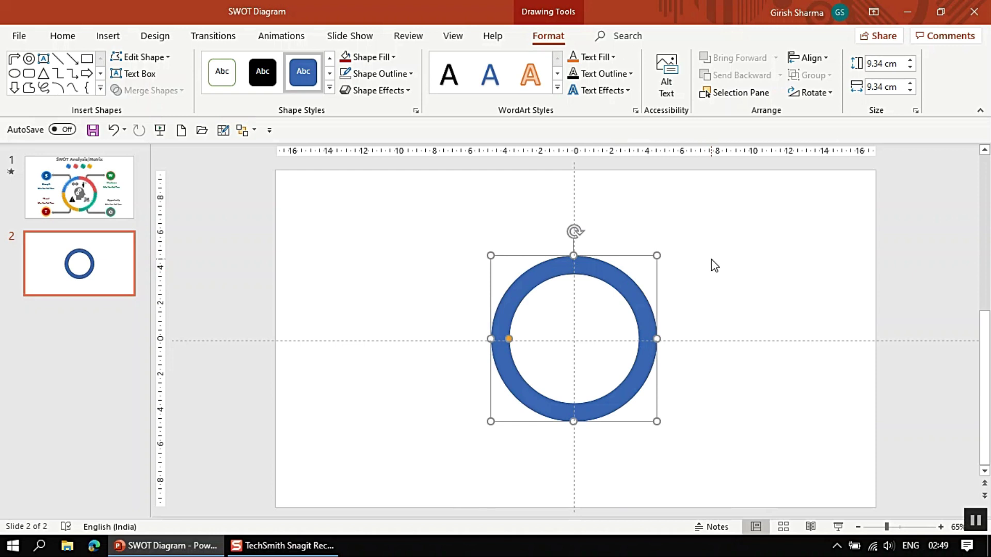
pyautogui.click(73, 42)
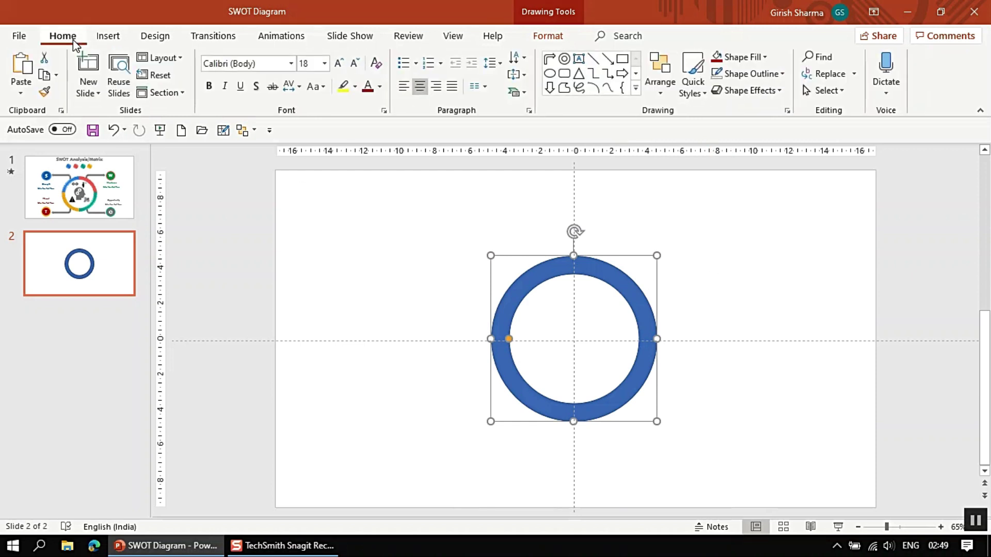
# Step: Draw a thin rectangle bar, 12.86 cm tall and 0.21 cm wide, vertically through the ring
pyautogui.click(103, 39)
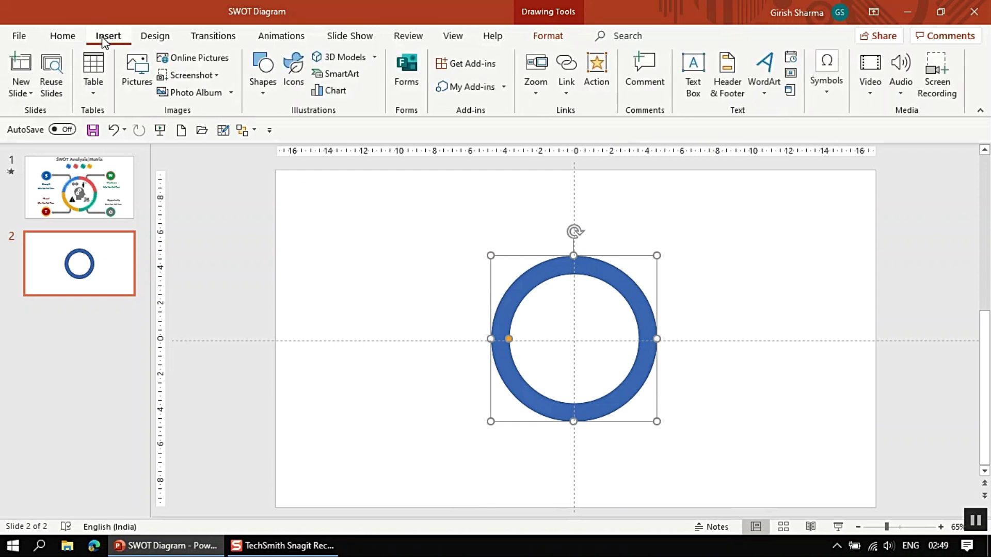
pyautogui.click(264, 93)
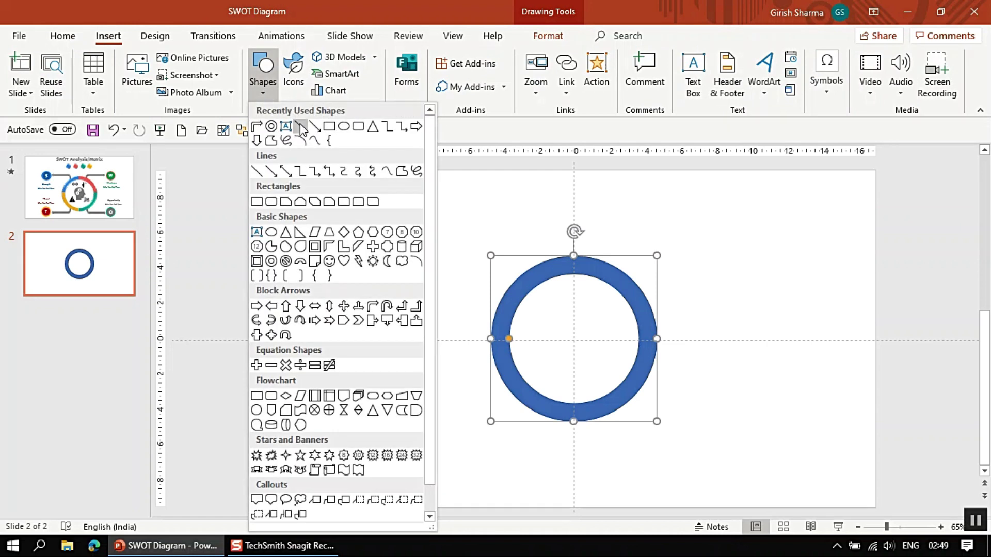
pyautogui.click(301, 127)
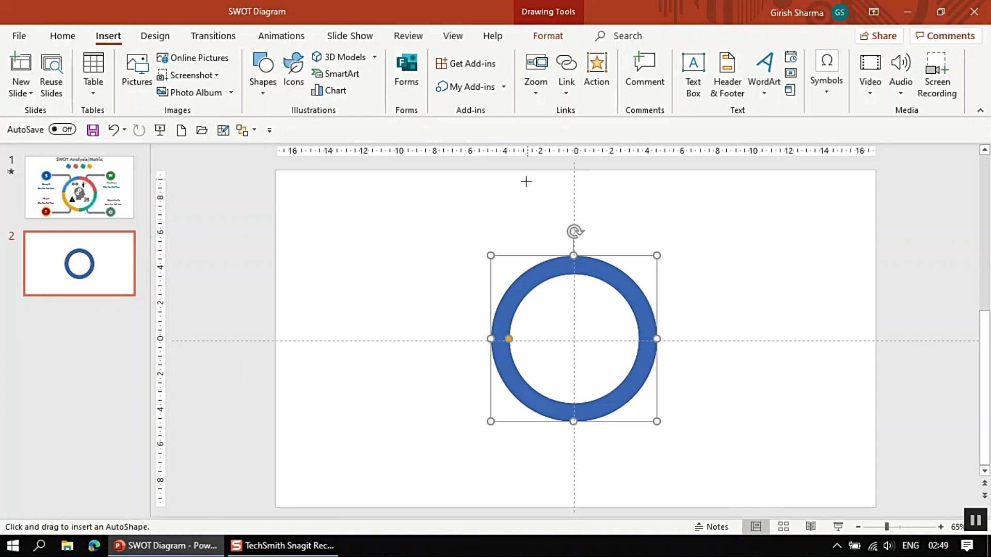
pyautogui.click(252, 83)
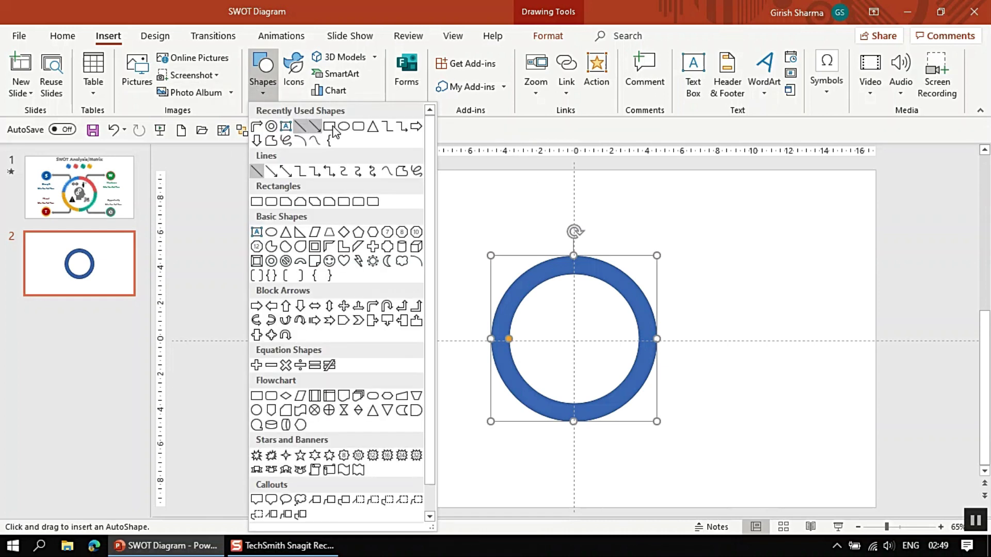
pyautogui.click(331, 133)
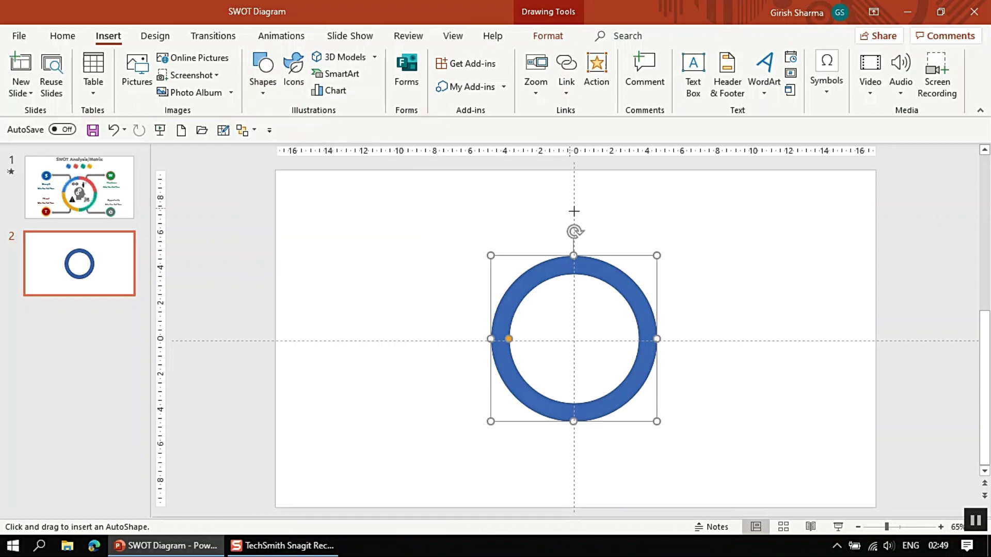
pyautogui.moveTo(556, 220); pyautogui.dragTo(558, 432)
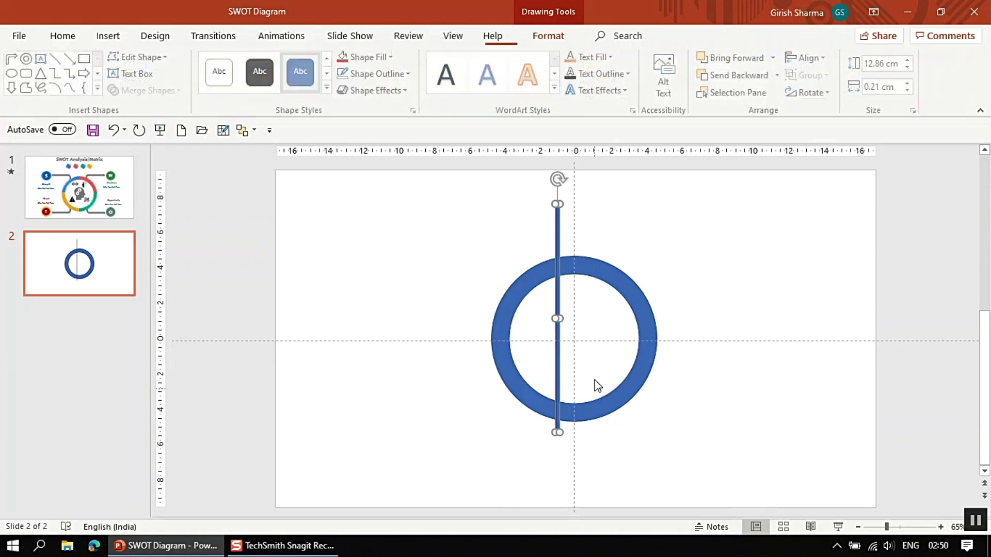
pyautogui.click(526, 249)
# Step: Align the bar on the vertical centre guide and reselect it
pyautogui.moveTo(555, 228); pyautogui.dragTo(587, 255)
pyautogui.click(704, 257)
pyautogui.click(574, 240)
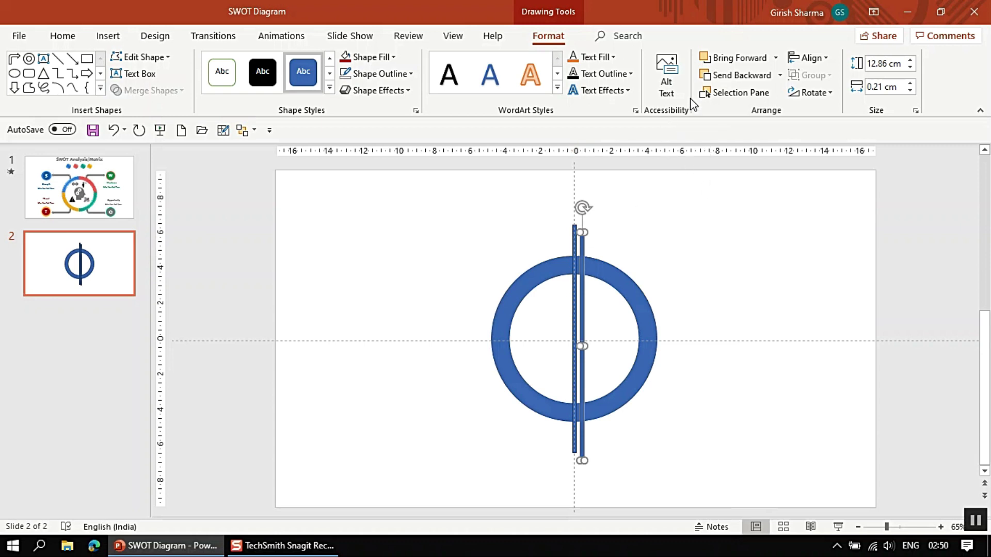
# Step: Rotate the bar copy right 90° to horizontal and nudge it onto the centre guide
pyautogui.click(816, 95)
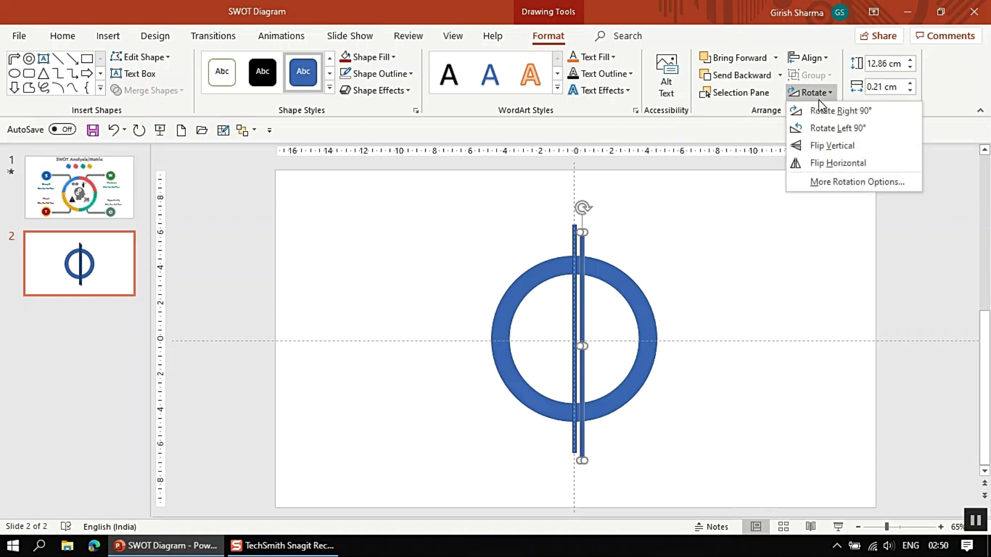
pyautogui.click(824, 109)
pyautogui.click(617, 365)
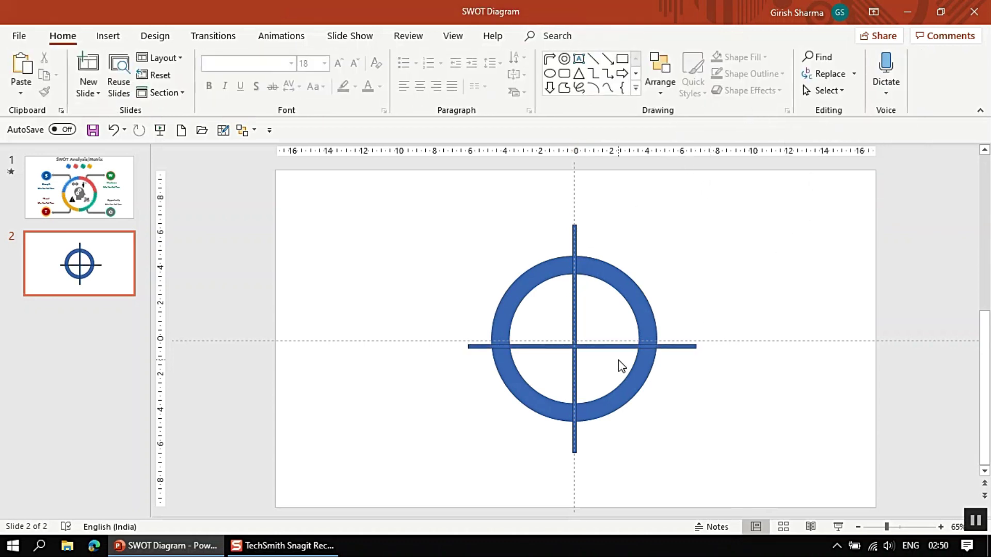
pyautogui.click(581, 347)
pyautogui.press('Up')
pyautogui.press('Up')
pyautogui.press('Up')
pyautogui.press('Up')
pyautogui.press('Up')
pyautogui.press('Up')
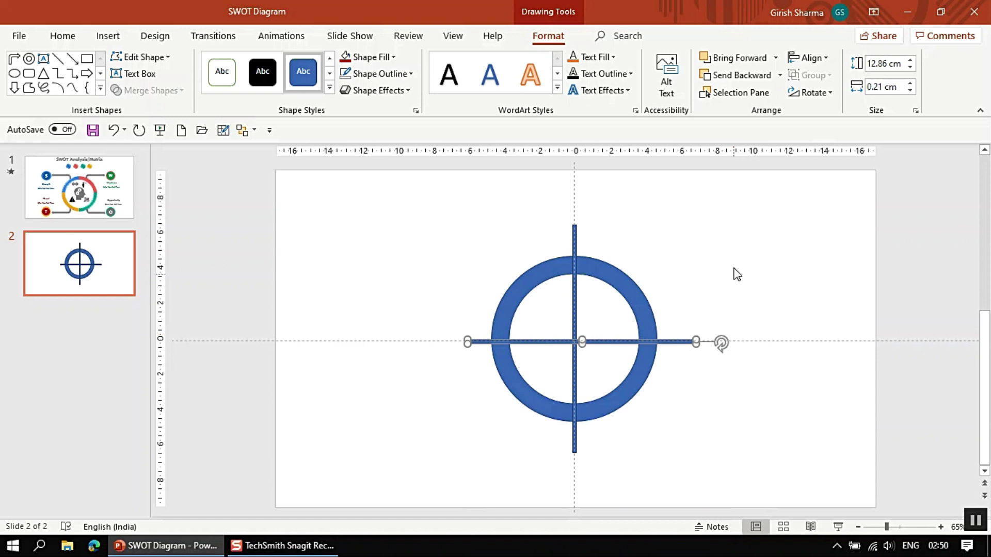
pyautogui.click(666, 304)
# Step: Select the ring and both bars together and fragment them into separate pieces
pyautogui.click(644, 315)
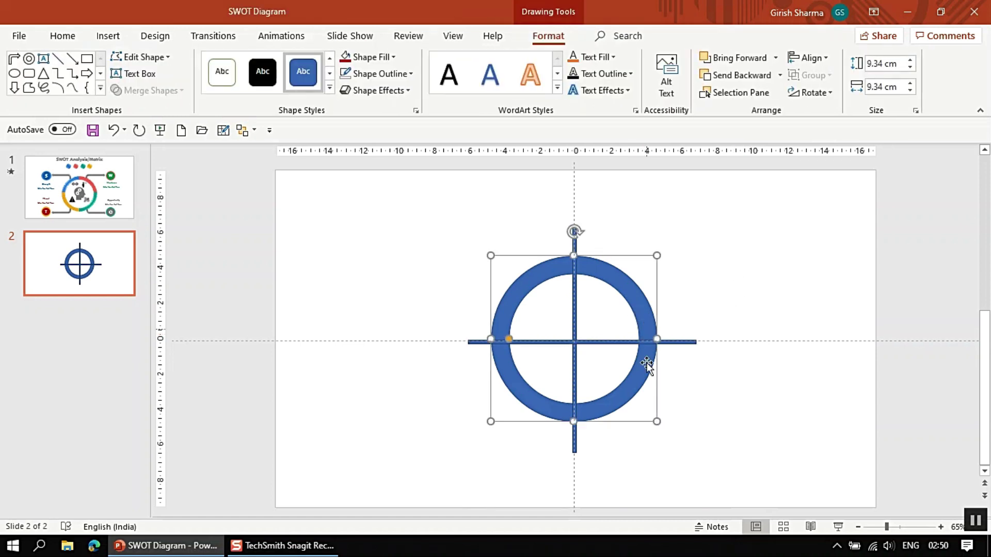
pyautogui.click(489, 333)
pyautogui.moveTo(437, 237); pyautogui.dragTo(757, 493)
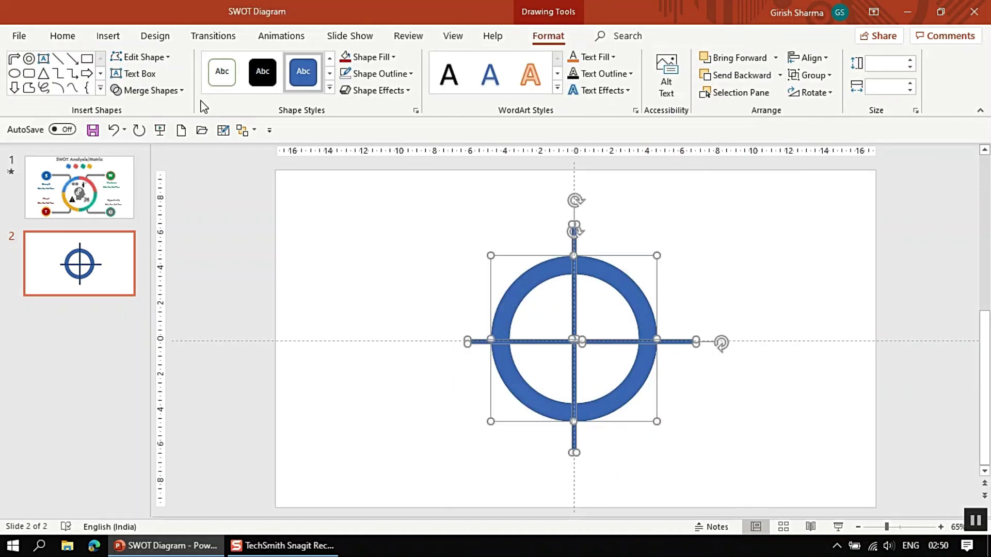
pyautogui.click(152, 92)
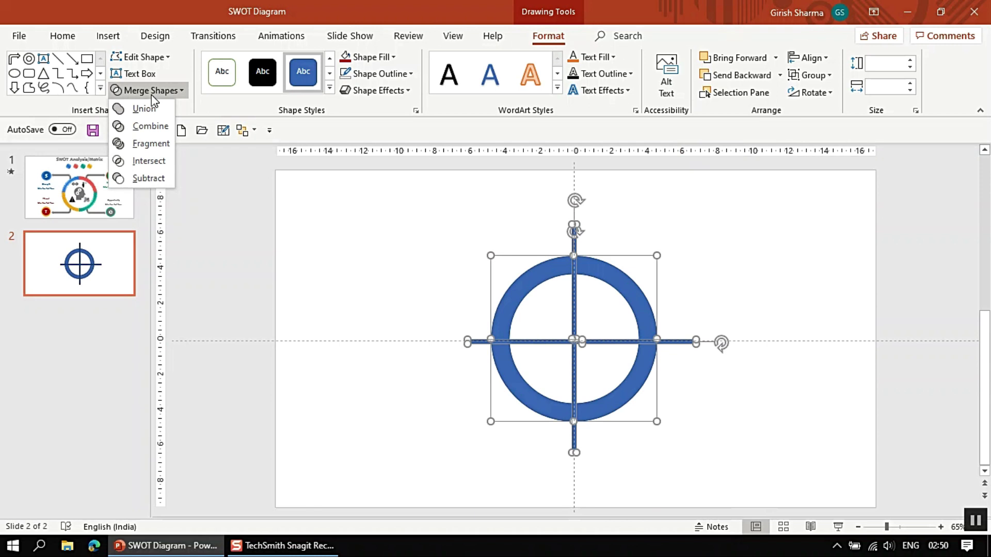
pyautogui.click(144, 144)
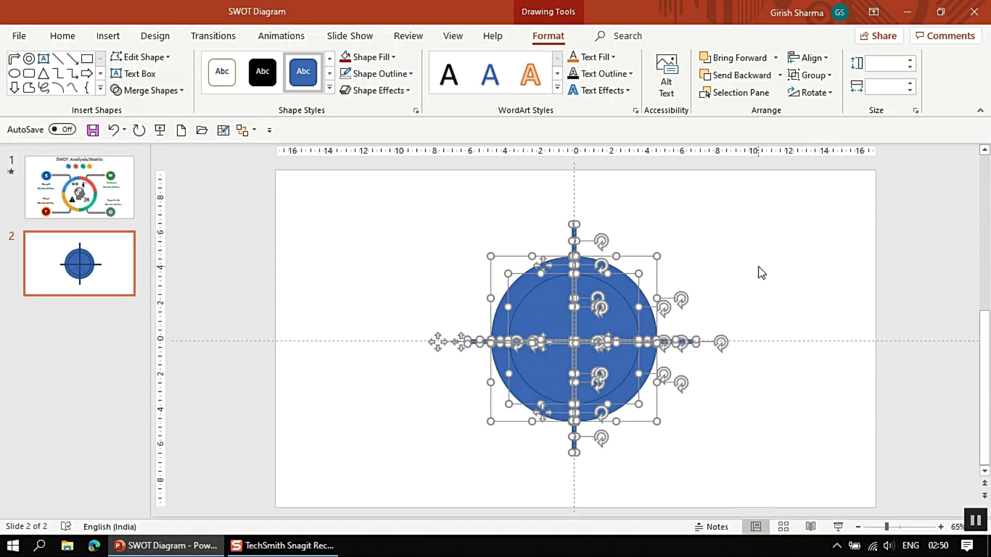
pyautogui.click(720, 280)
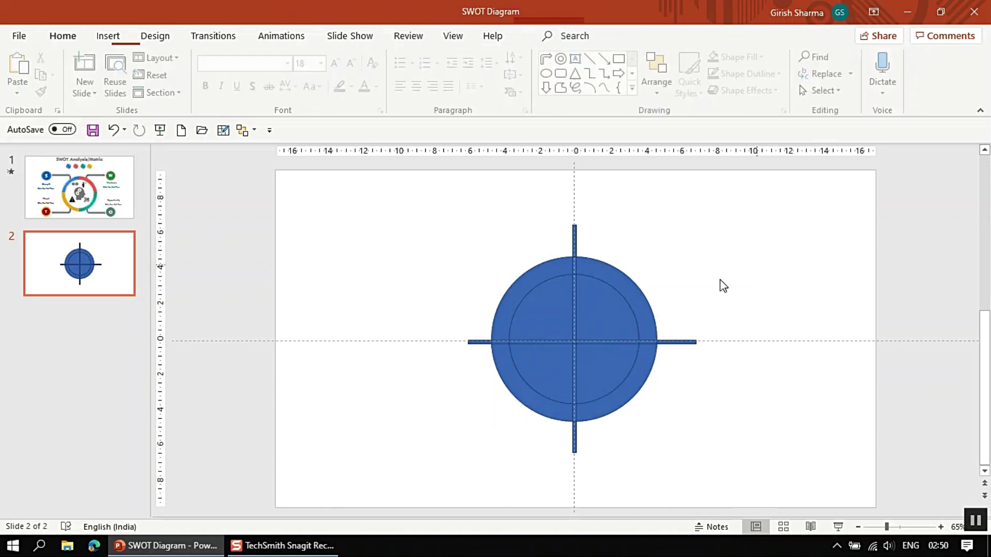
pyautogui.click(623, 321)
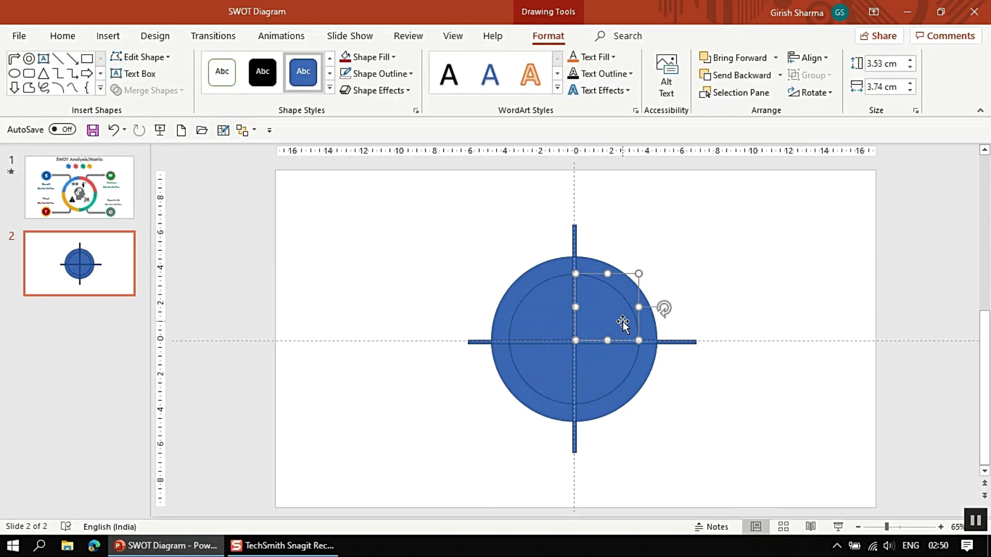
# Step: Delete the four quarter fill pieces inside the ring
pyautogui.press('Delete')
pyautogui.click(595, 373)
pyautogui.press('Delete')
pyautogui.click(547, 372)
pyautogui.press('Delete')
pyautogui.click(559, 324)
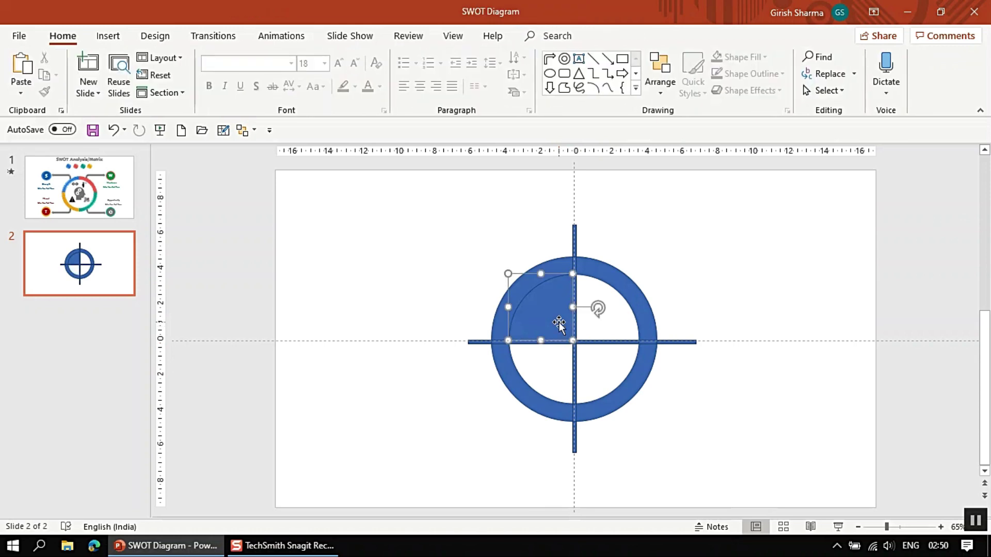
pyautogui.press('Delete')
# Step: Delete the inner vertical segments, right horizontal segments and lower outer bar stub
pyautogui.click(574, 324)
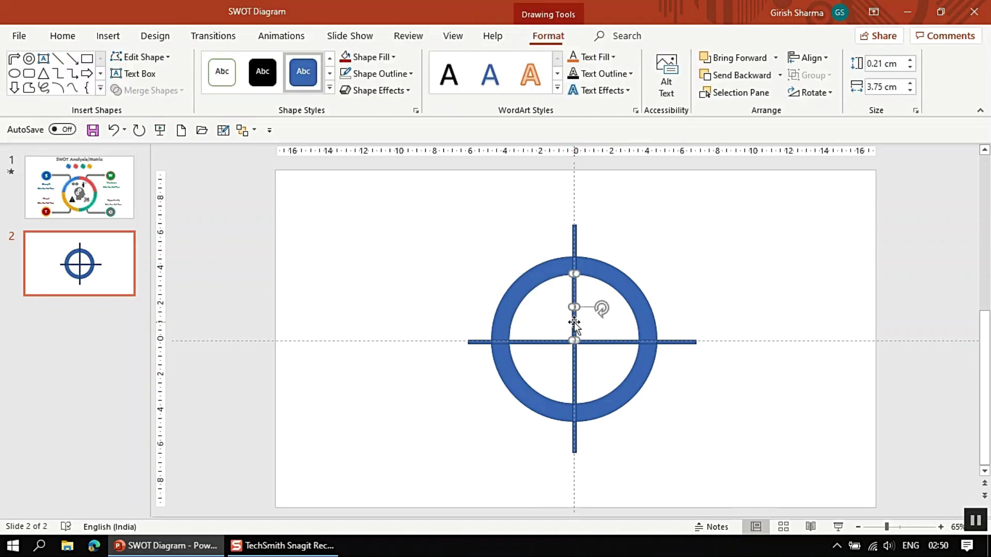
pyautogui.press('Delete')
pyautogui.click(578, 363)
pyautogui.press('Delete')
pyautogui.click(597, 343)
pyautogui.press('Delete')
pyautogui.click(677, 342)
pyautogui.press('Delete')
pyautogui.click(574, 442)
pyautogui.press('Delete')
# Step: Delete the remaining horizontal bar pieces inside and beside the ring
pyautogui.click(552, 342)
pyautogui.press('Delete')
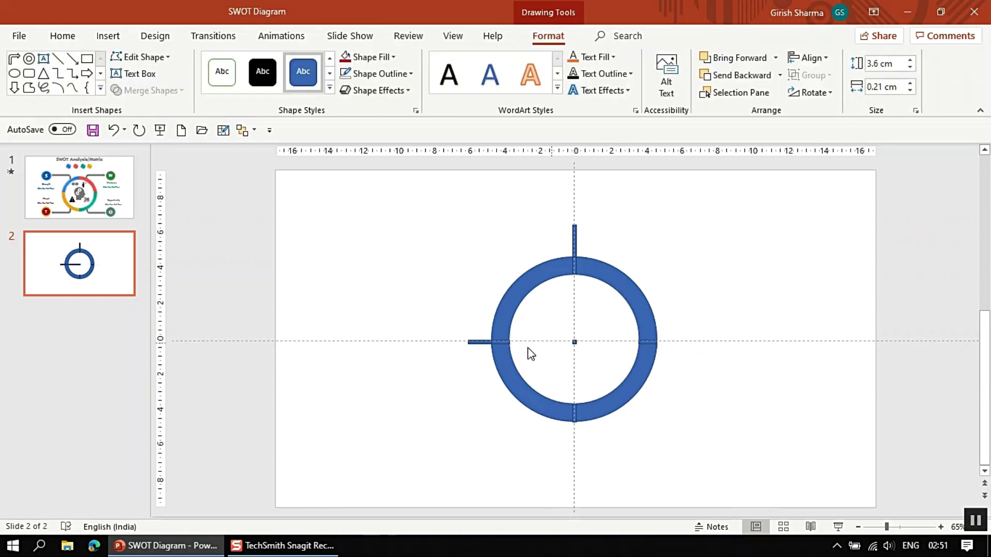
pyautogui.click(479, 342)
pyautogui.press('Delete')
pyautogui.click(503, 343)
pyautogui.press('Delete')
pyautogui.click(654, 341)
pyautogui.press('Delete')
# Step: Move the top and bottom white bar stubs into the ring to cut gaps between the arcs
pyautogui.moveTo(580, 233); pyautogui.dragTo(582, 256)
pyautogui.click(556, 390)
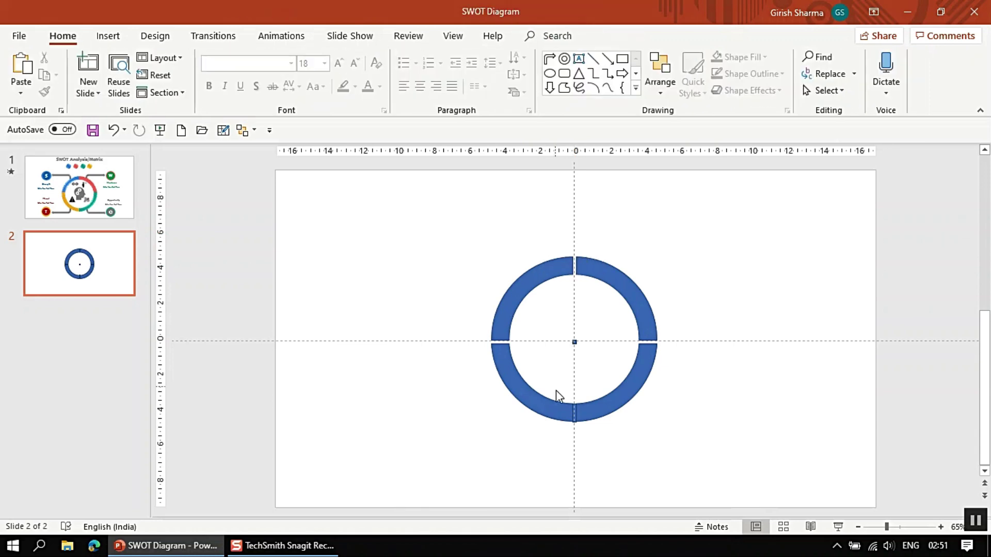
pyautogui.click(575, 408)
pyautogui.click(586, 460)
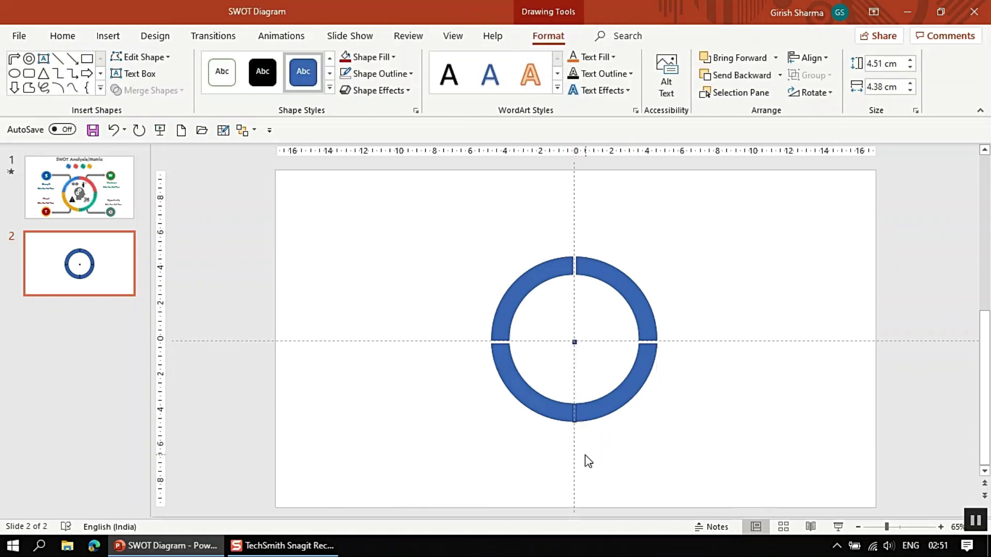
pyautogui.moveTo(574, 417); pyautogui.dragTo(574, 413)
pyautogui.click(649, 453)
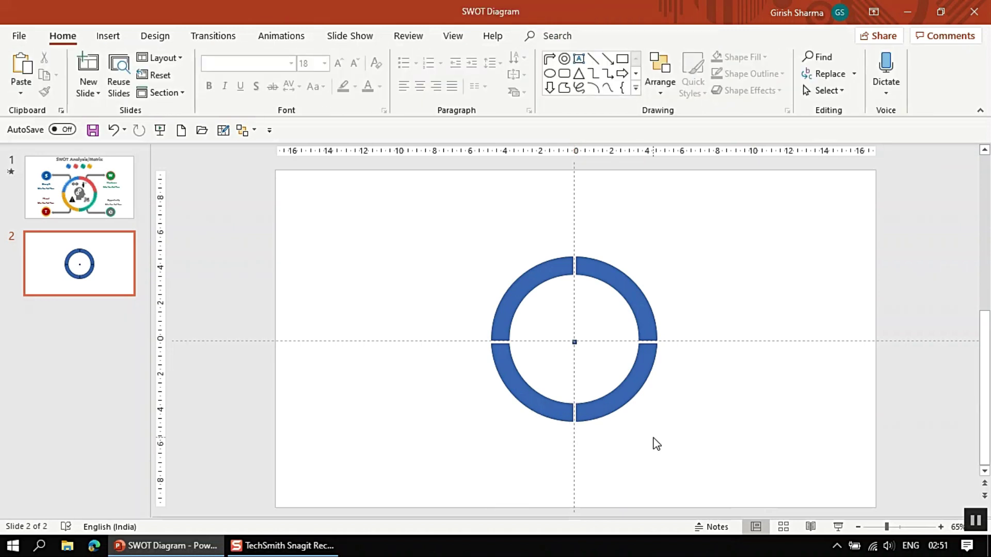
pyautogui.click(577, 343)
pyautogui.click(605, 393)
# Step: Select the blue, red, green and yellow dots on the SWOT Analysis slide, then return to slide 2
pyautogui.click(103, 193)
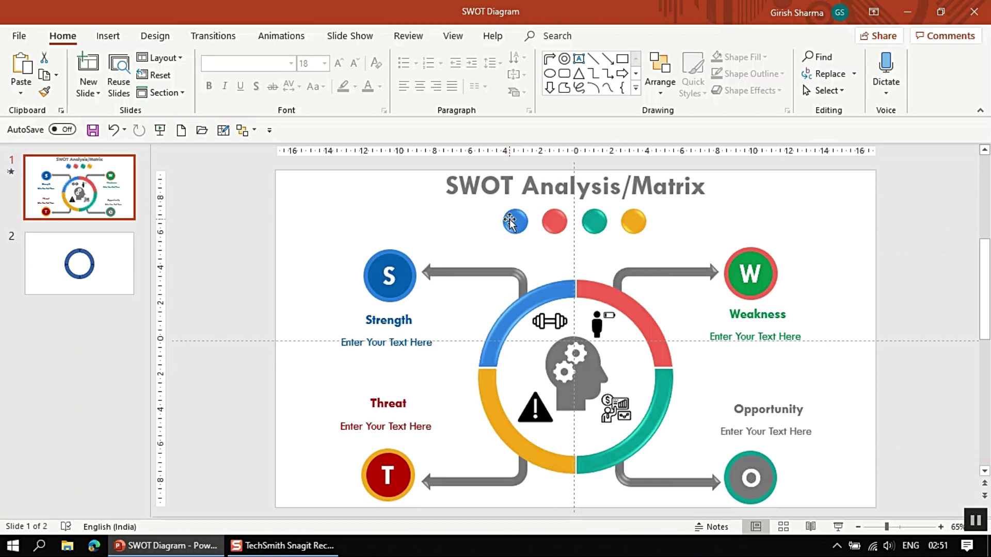
pyautogui.click(108, 35)
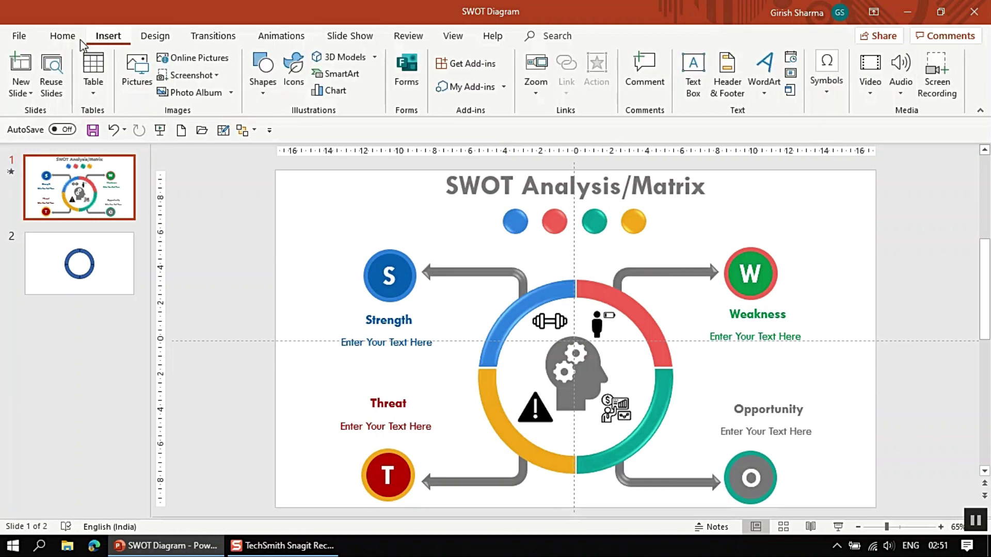
pyautogui.click(63, 36)
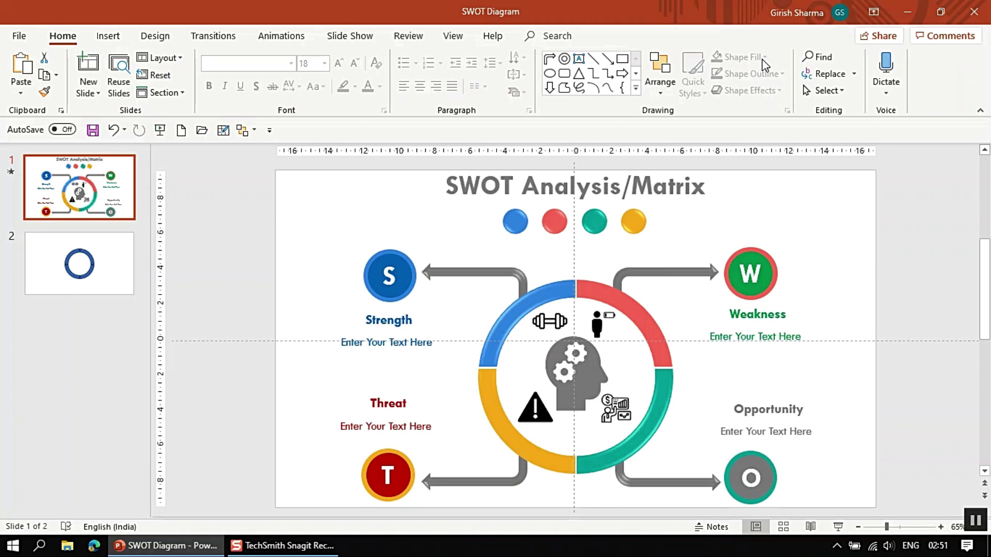
pyautogui.click(513, 221)
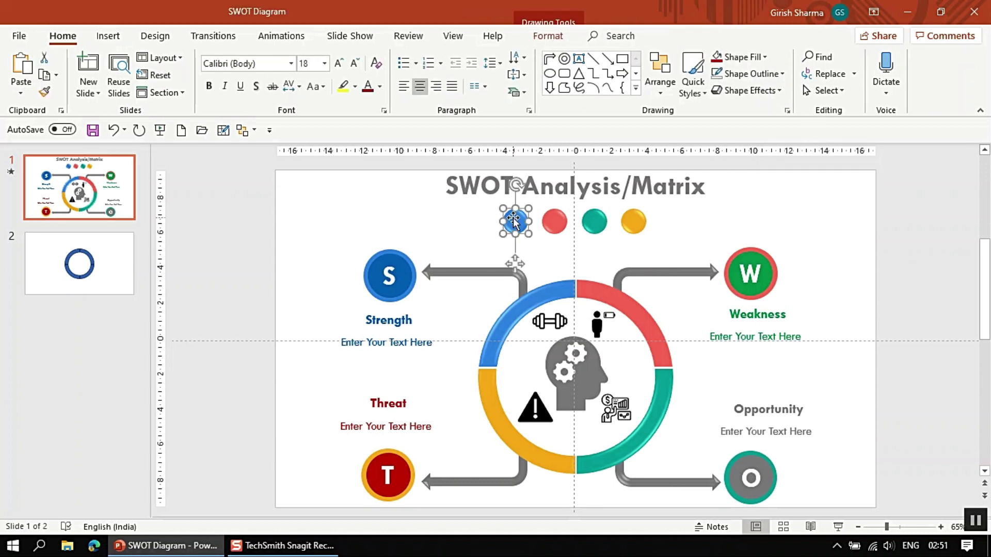
pyautogui.keyDown('ctrl'); pyautogui.click(554, 222); pyautogui.keyUp('ctrl')
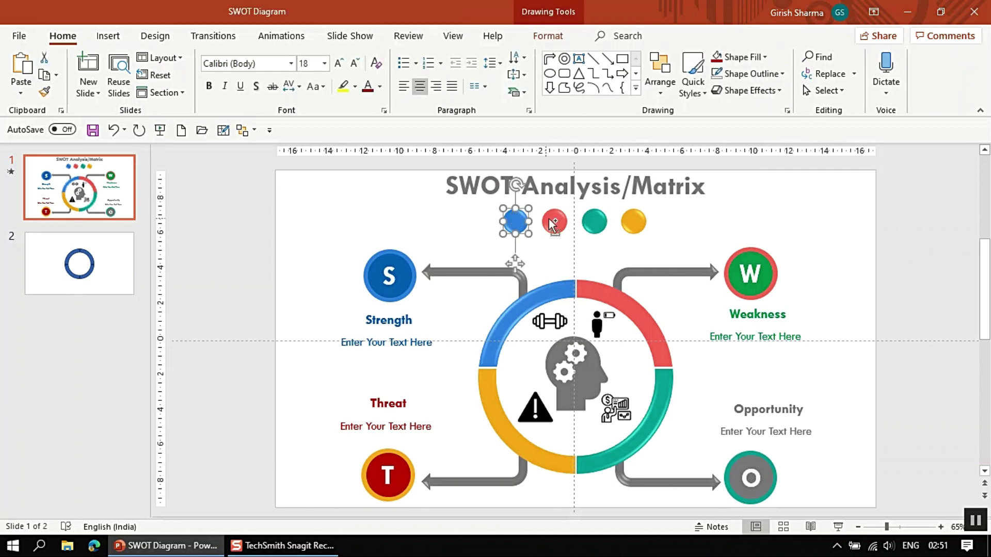
pyautogui.keyDown('ctrl'); pyautogui.click(590, 223); pyautogui.keyUp('ctrl')
pyautogui.keyDown('ctrl'); pyautogui.click(640, 222); pyautogui.keyUp('ctrl')
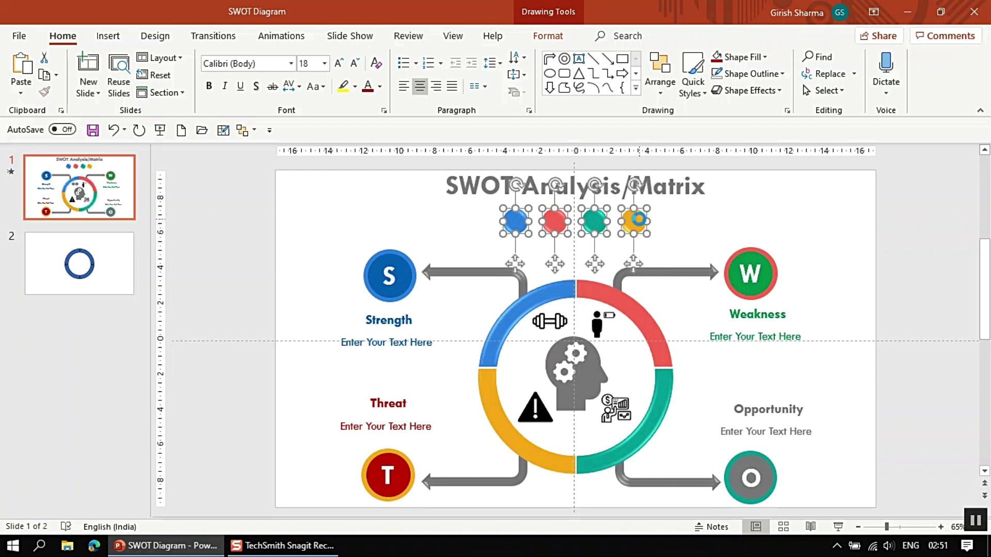
pyautogui.click(111, 270)
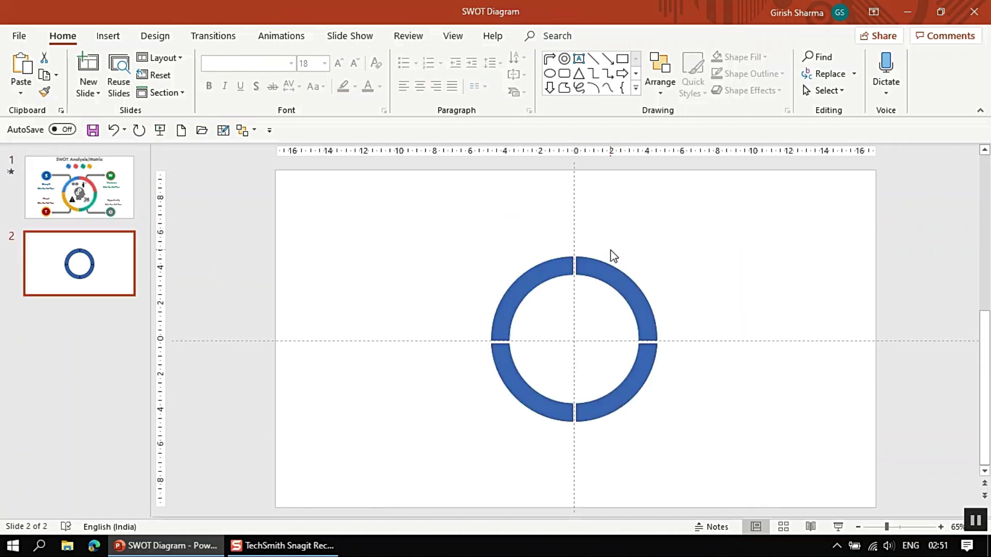
# Step: Paste the four coloured dots onto slide 2 and nudge them up above the ring
pyautogui.hotkey('ctrl', 'v')
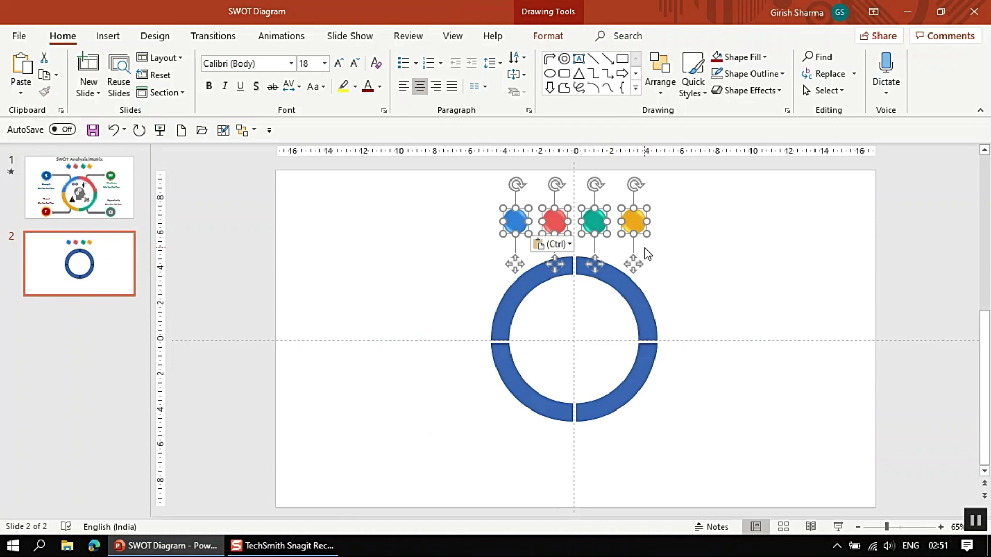
pyautogui.press('Up')
pyautogui.press('Up')
pyautogui.press('Up')
pyautogui.press('Up')
pyautogui.press('Up')
pyautogui.press('Up')
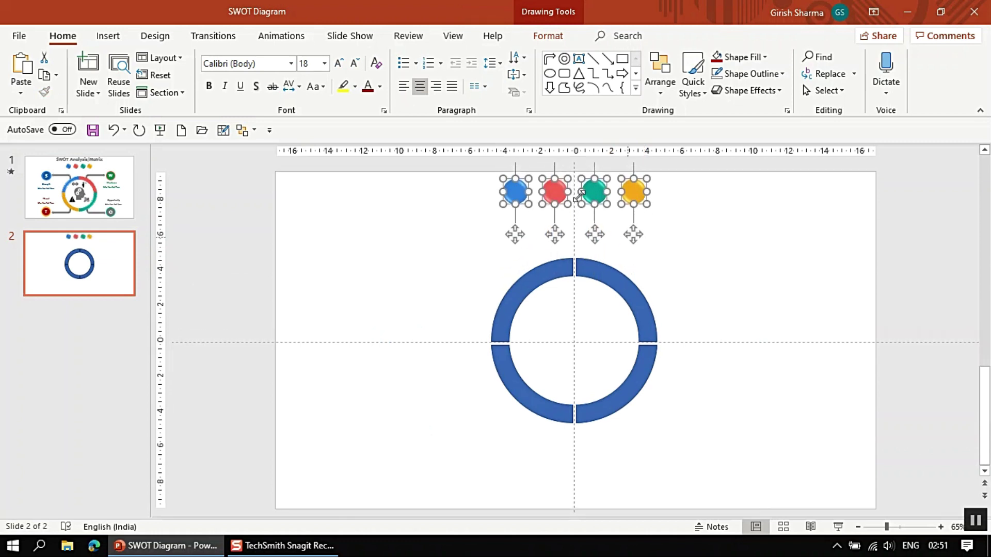
pyautogui.click(548, 267)
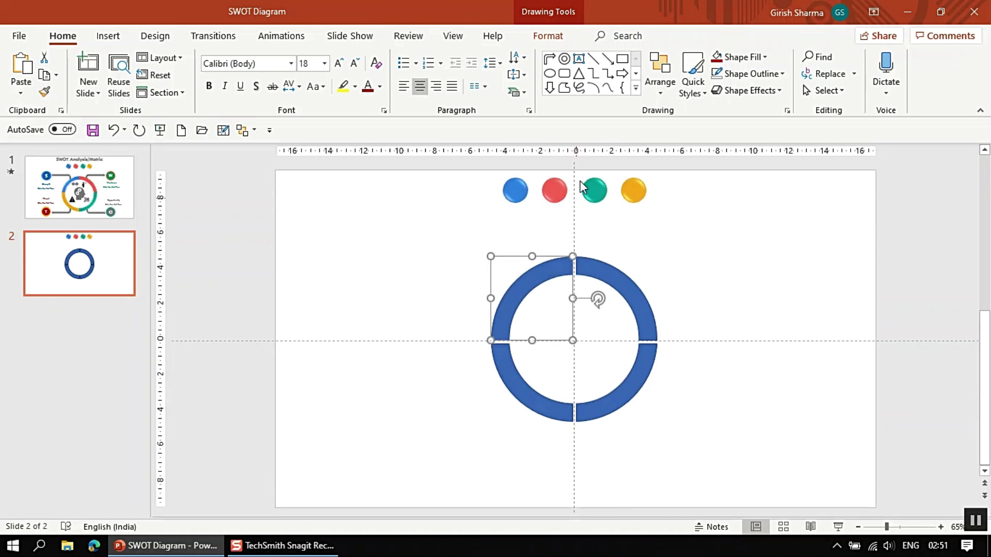
# Step: Eyedrop the blue dot's colour into the top-left arc and the red dot's into the top-right arc
pyautogui.click(765, 57)
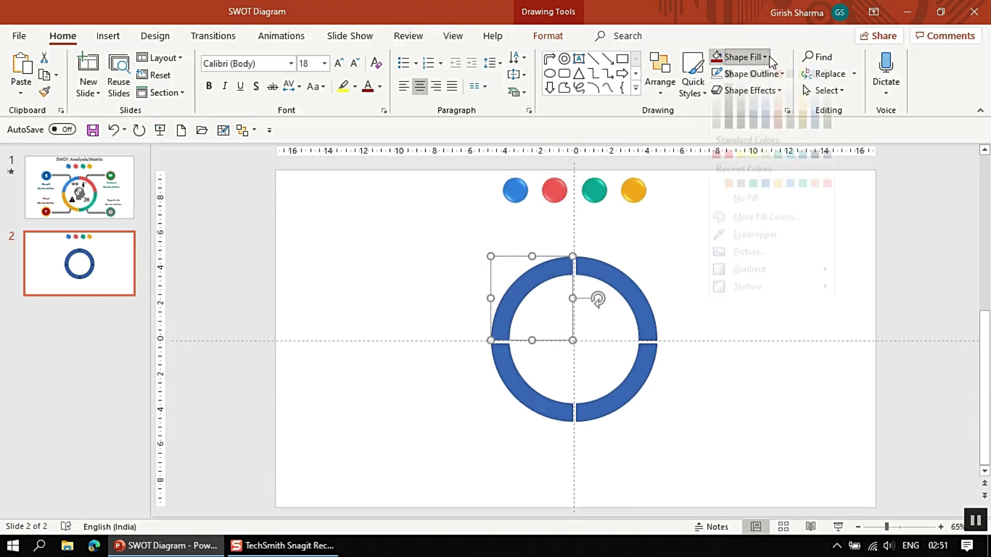
pyautogui.click(756, 250)
pyautogui.click(526, 190)
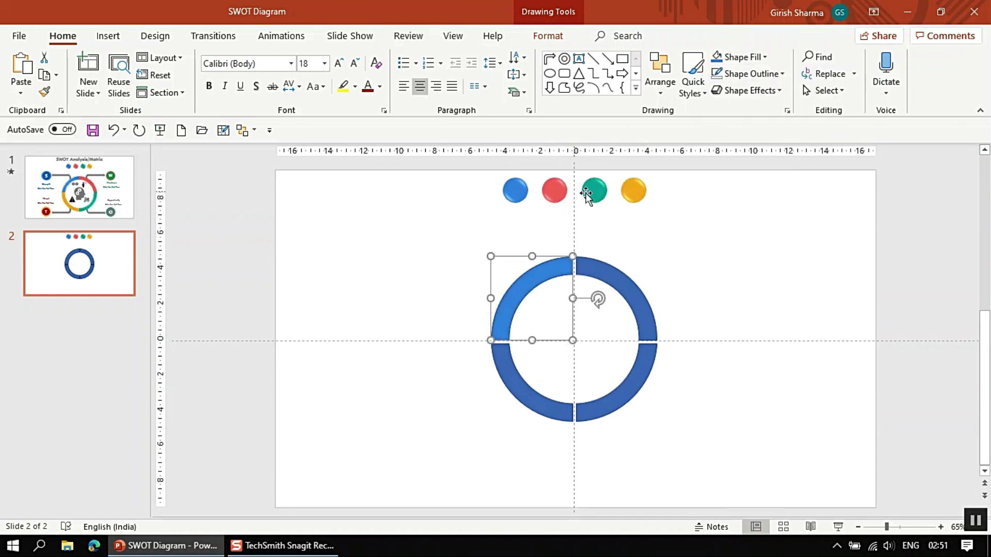
pyautogui.click(626, 286)
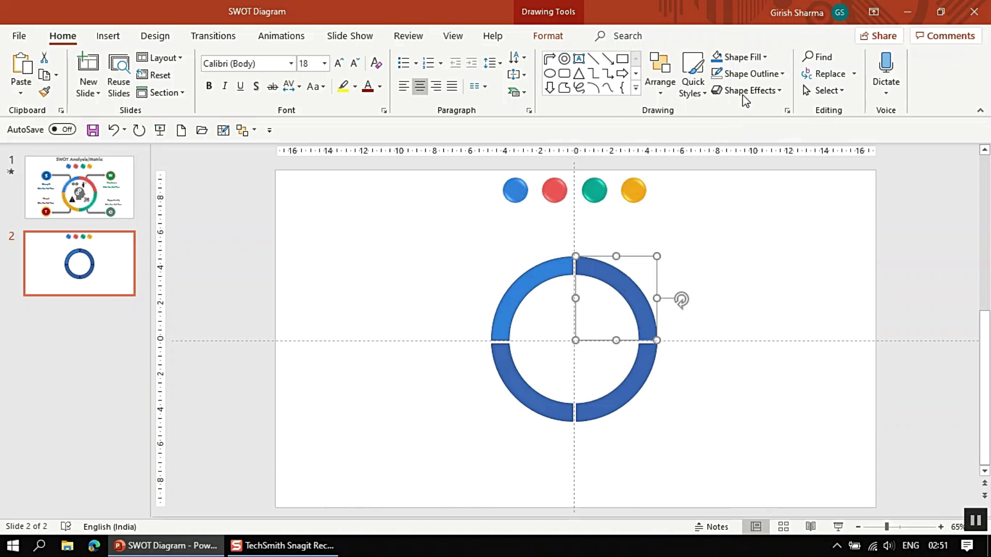
pyautogui.click(763, 59)
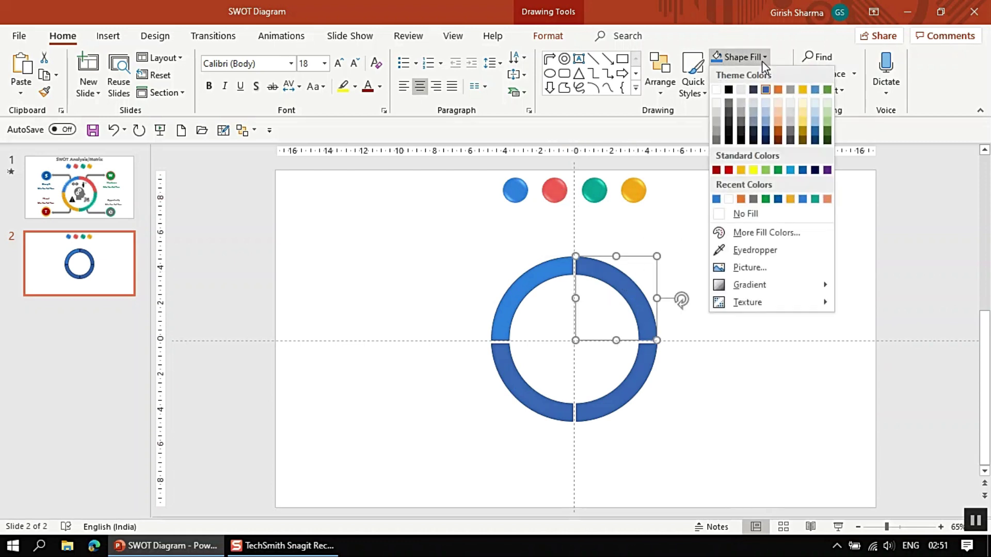
pyautogui.click(748, 252)
pyautogui.click(555, 191)
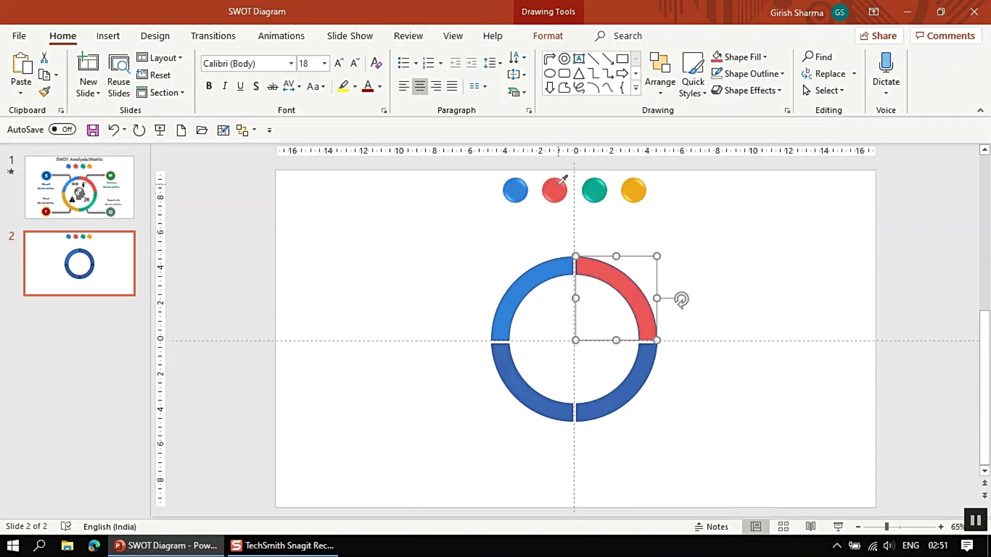
pyautogui.click(759, 234)
# Step: Eyedrop green into the bottom-right arc and yellow into the bottom-left arc from the dots
pyautogui.click(655, 355)
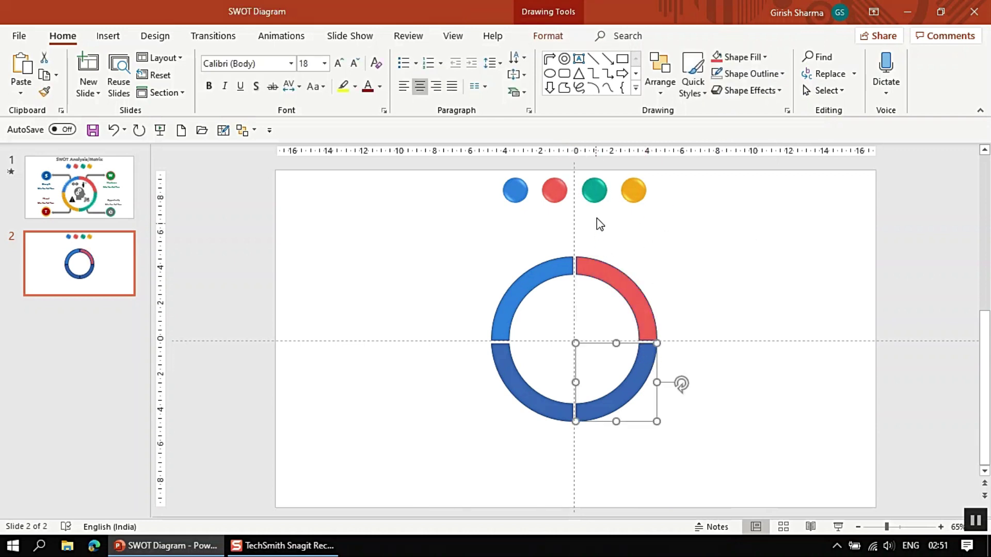
pyautogui.click(765, 59)
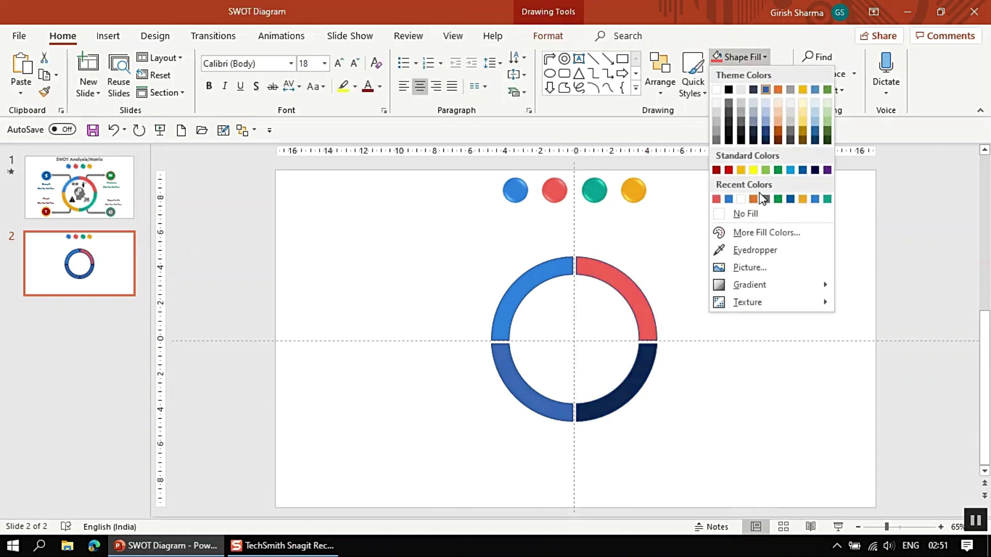
pyautogui.click(749, 251)
pyautogui.click(595, 192)
pyautogui.click(744, 288)
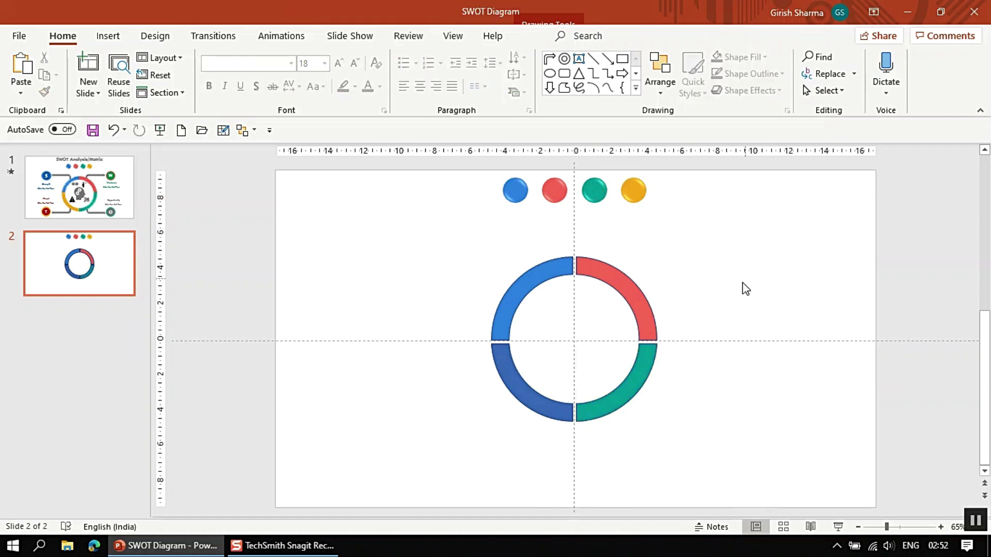
pyautogui.click(528, 382)
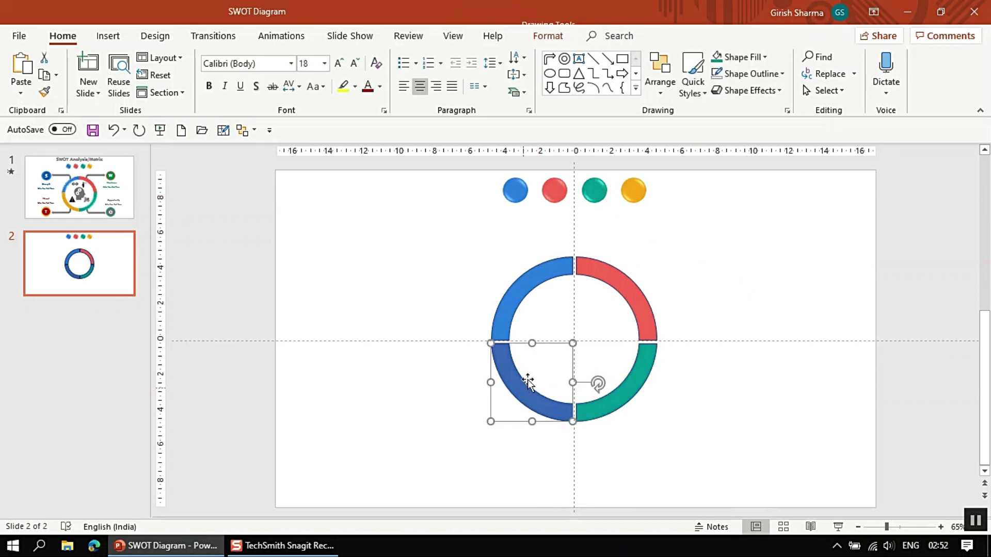
pyautogui.click(768, 58)
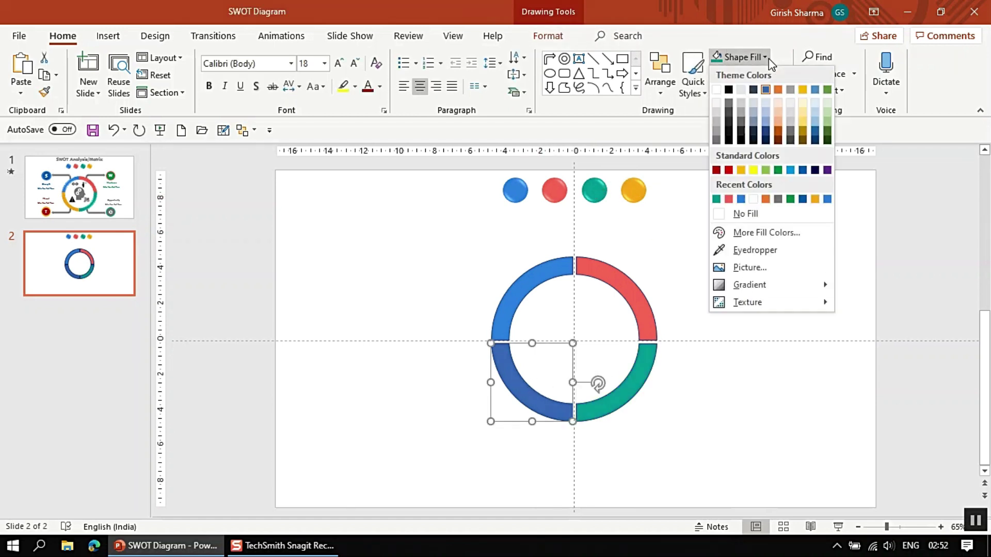
pyautogui.click(771, 251)
pyautogui.click(642, 186)
pyautogui.click(779, 287)
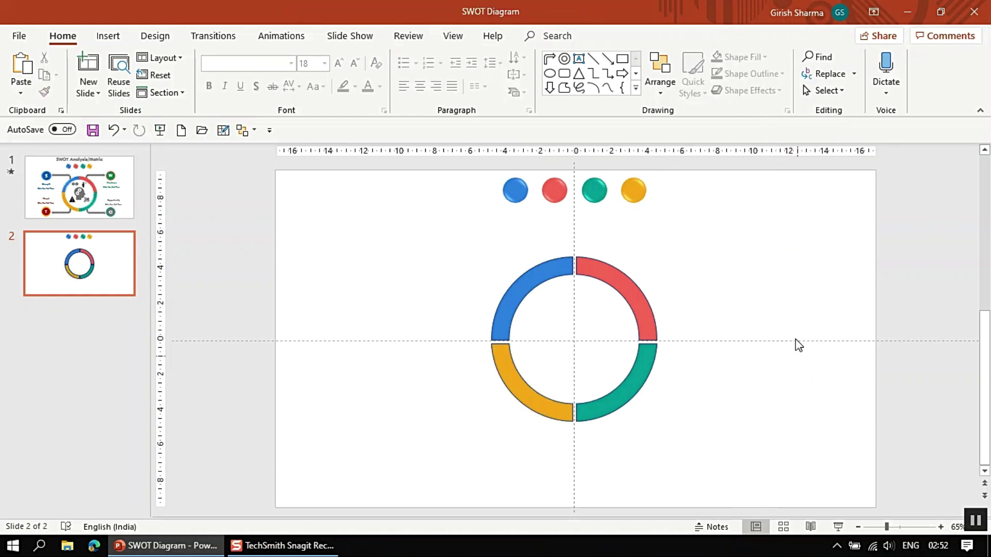
pyautogui.click(535, 278)
# Step: Select all four coloured arcs and set their Shape Outline to No Outline
pyautogui.keyDown('shift'); pyautogui.click(642, 292); pyautogui.keyUp('shift')
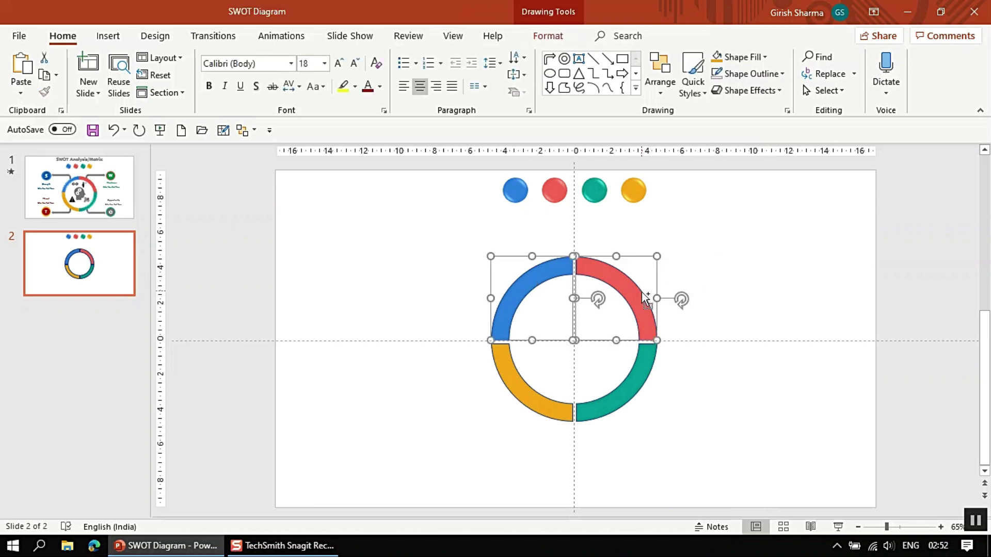
pyautogui.keyDown('shift'); pyautogui.click(651, 364); pyautogui.keyUp('shift')
pyautogui.keyDown('shift'); pyautogui.click(532, 392); pyautogui.keyUp('shift')
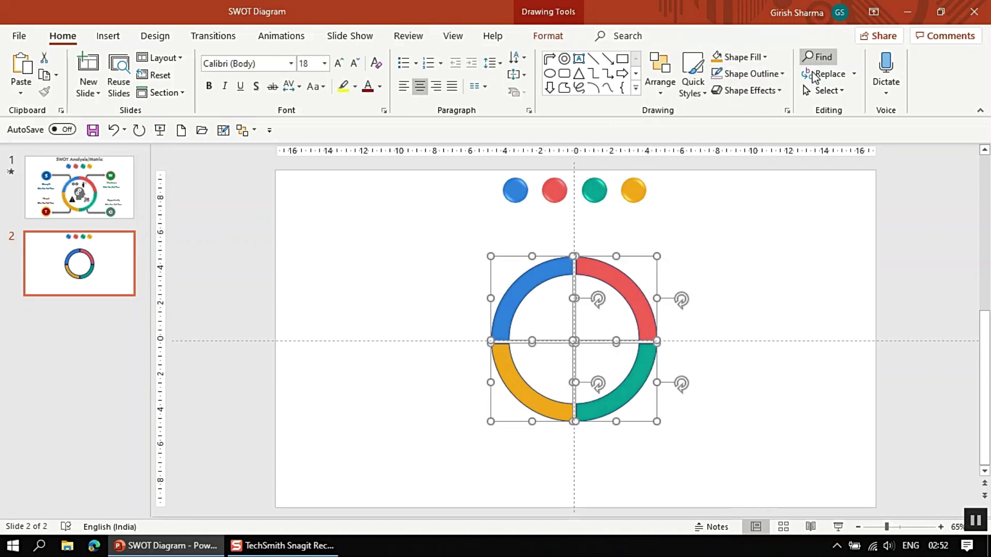
pyautogui.click(784, 73)
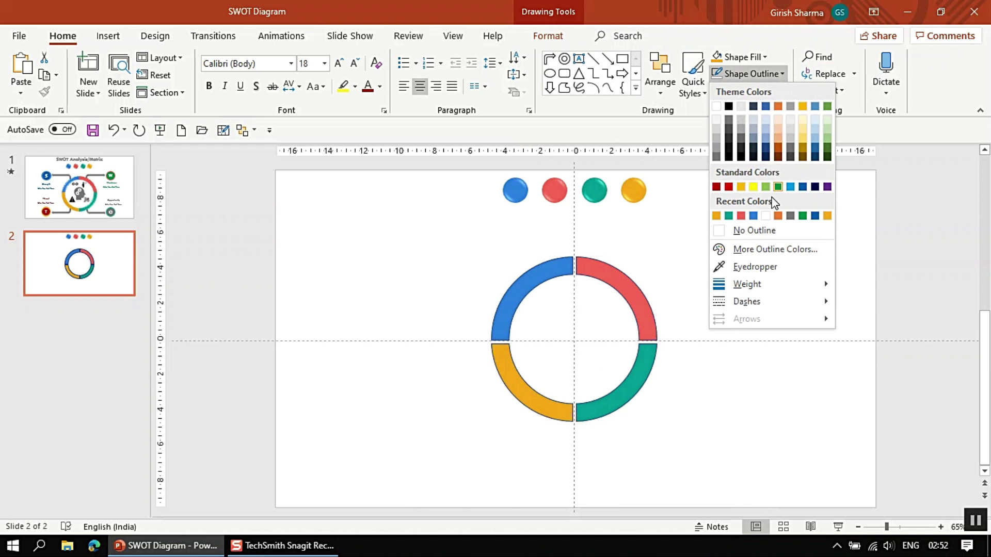
pyautogui.click(755, 230)
pyautogui.click(870, 268)
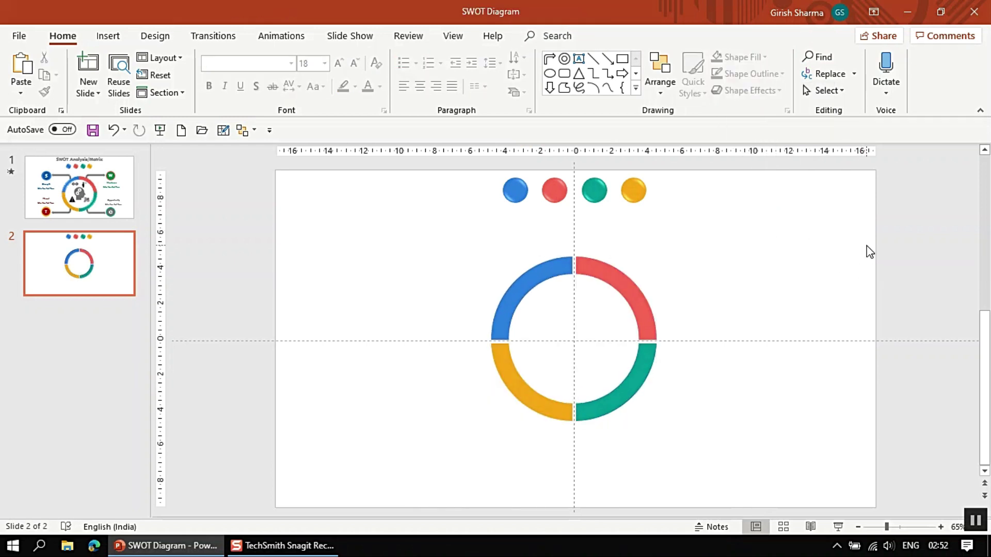